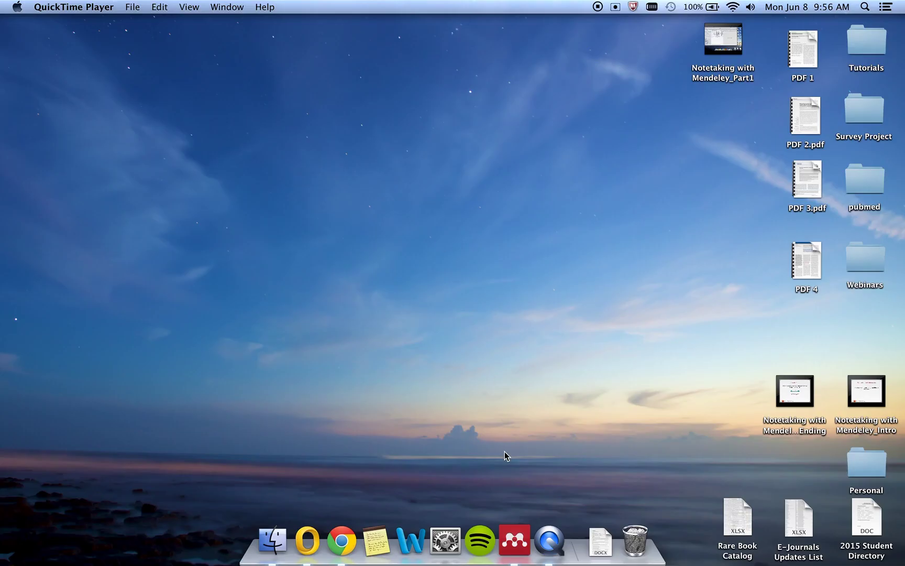
# Step: Launch Mendeley Desktop from the Dock to show the seven-reference All Documents library
pyautogui.click(515, 541)
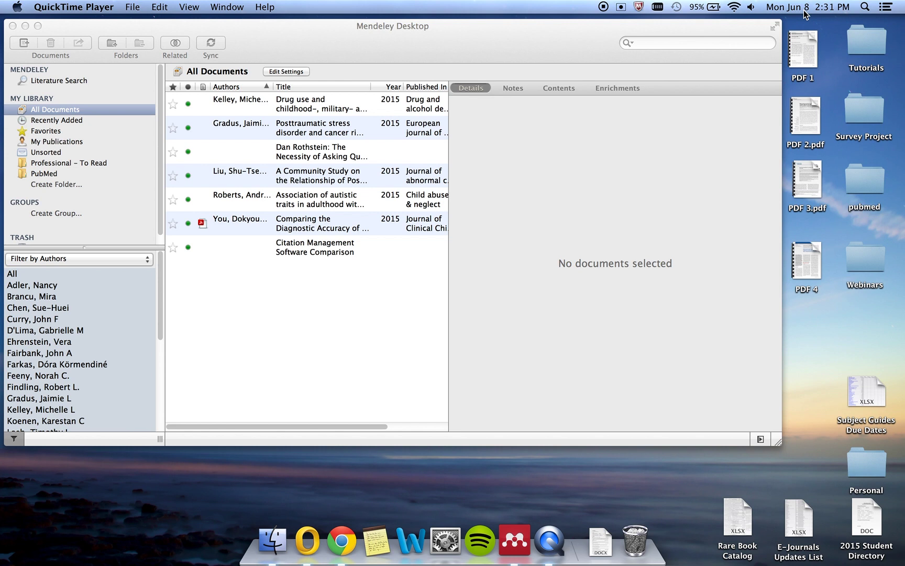
# Step: Drag PDF 1 from the desktop into Mendeley, adding the 2013 Coping Styles dissertation
pyautogui.moveTo(801, 46)
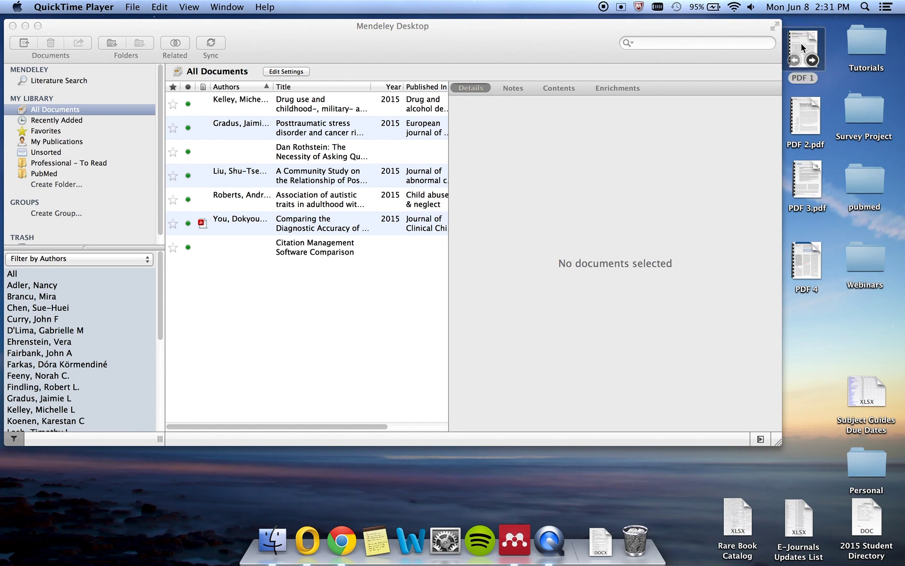
pyautogui.moveTo(802, 43); pyautogui.dragTo(291, 297)
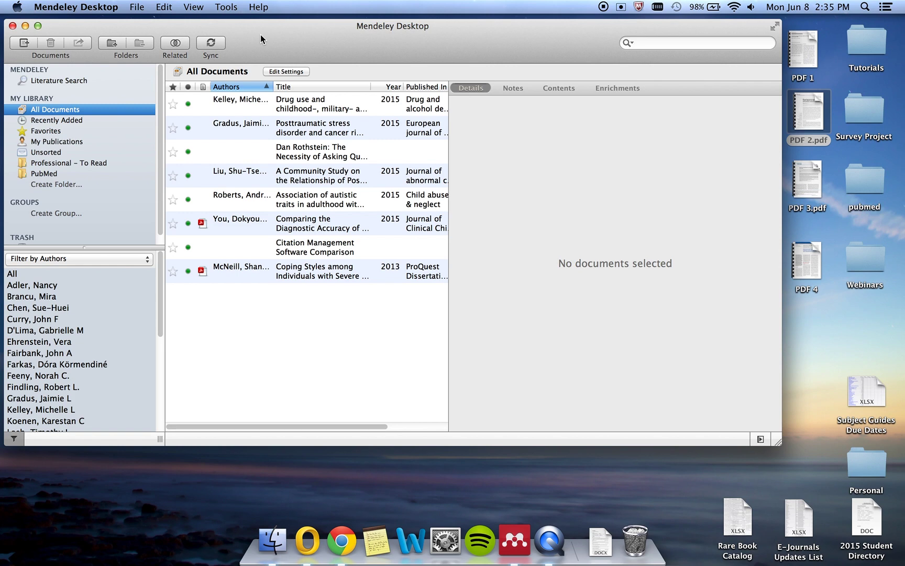
# Step: Add the Desktop's pubmed folder as a watched folder via File > Watch Folder
pyautogui.click(139, 8)
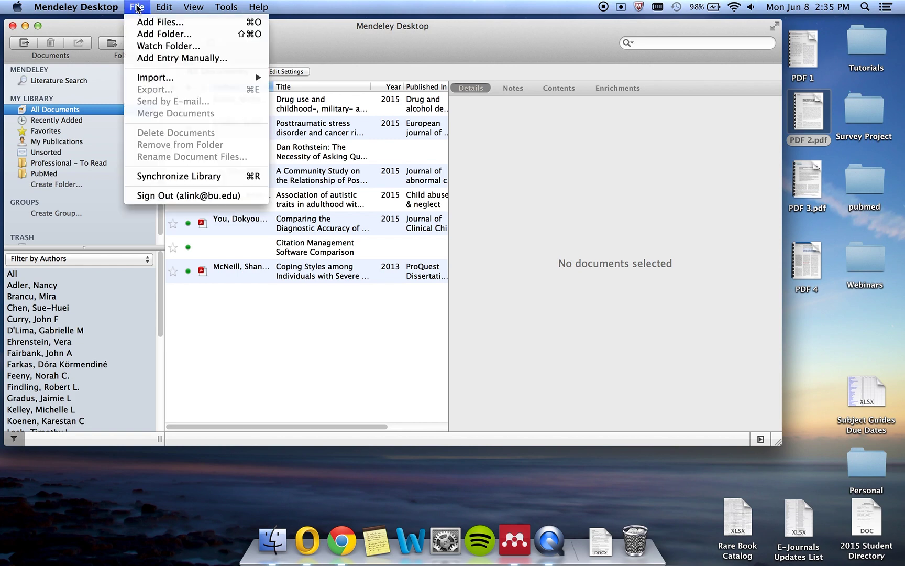
pyautogui.click(142, 46)
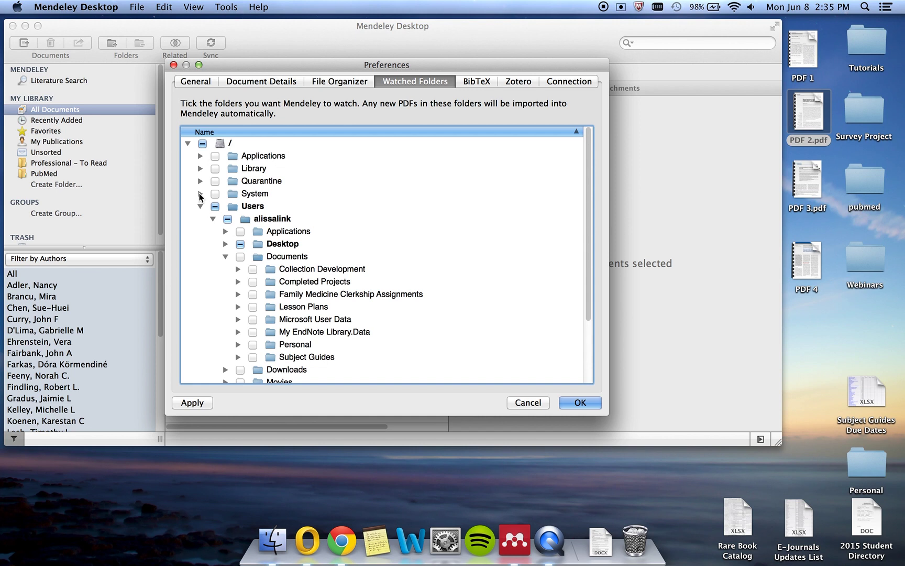
pyautogui.click(225, 244)
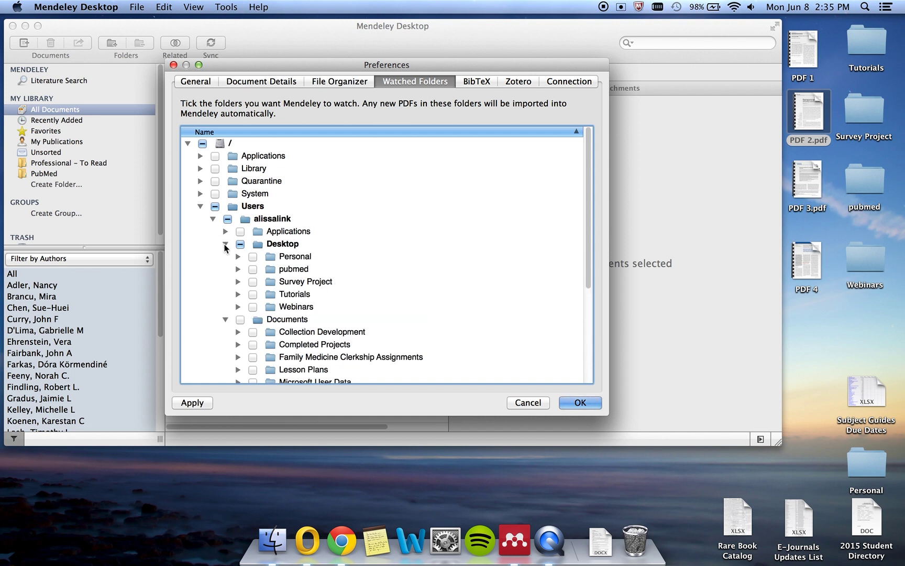
pyautogui.click(256, 269)
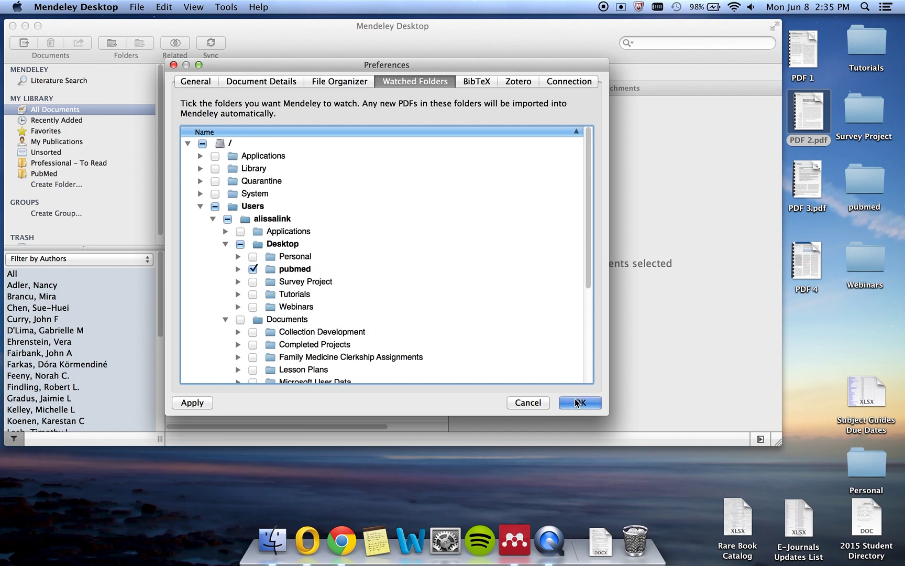
pyautogui.click(578, 402)
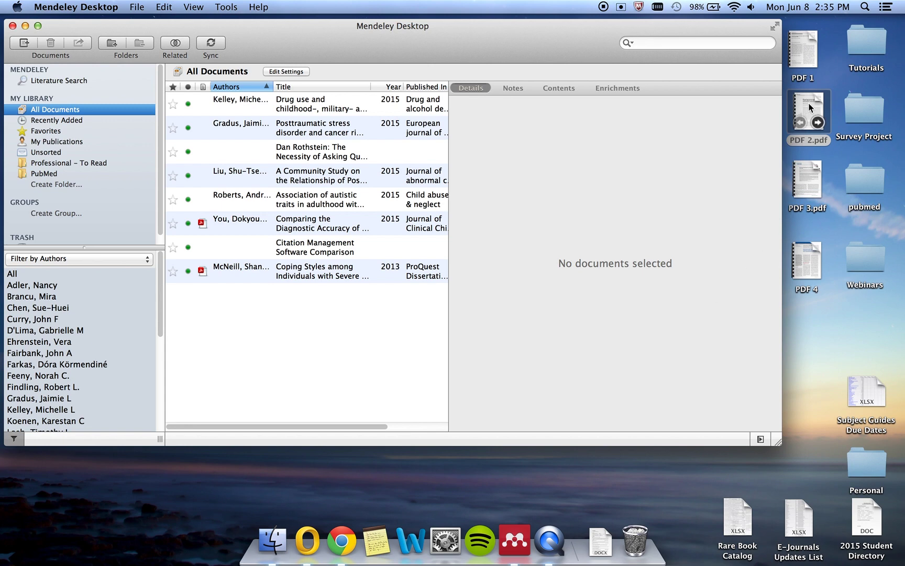
# Step: Drop PDF 2.pdf into the pubmed folder, confirm pubmed is still watched, then switch to Chrome
pyautogui.moveTo(811, 116); pyautogui.dragTo(864, 173)
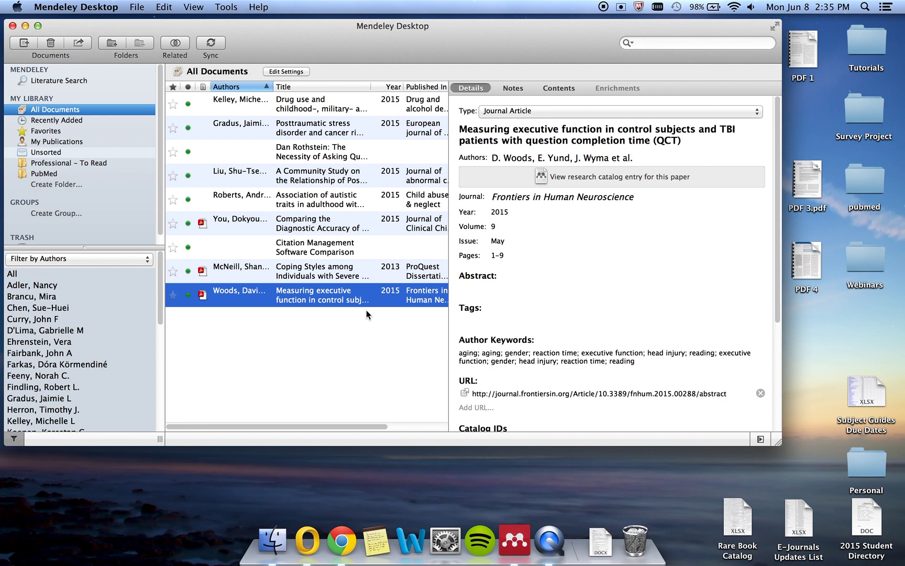
pyautogui.click(132, 7)
pyautogui.click(169, 46)
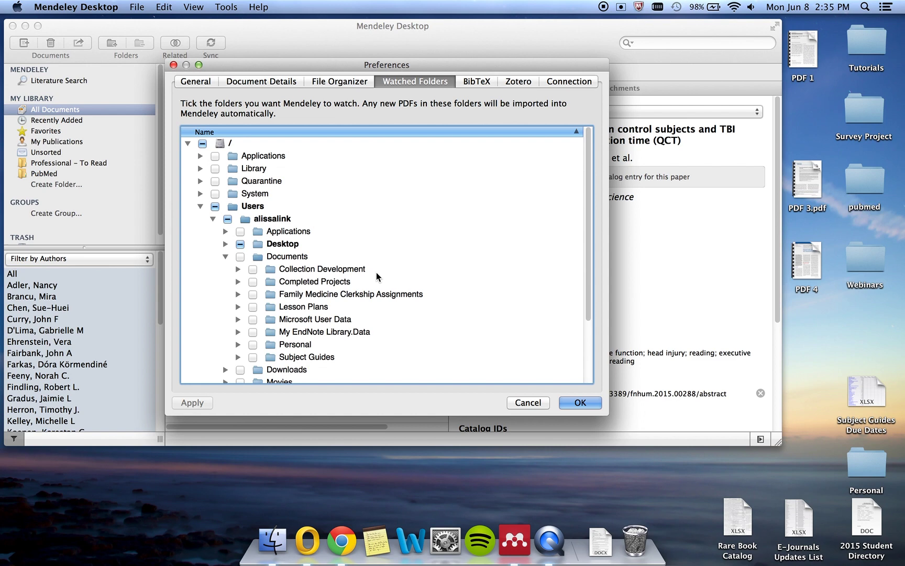
pyautogui.click(226, 243)
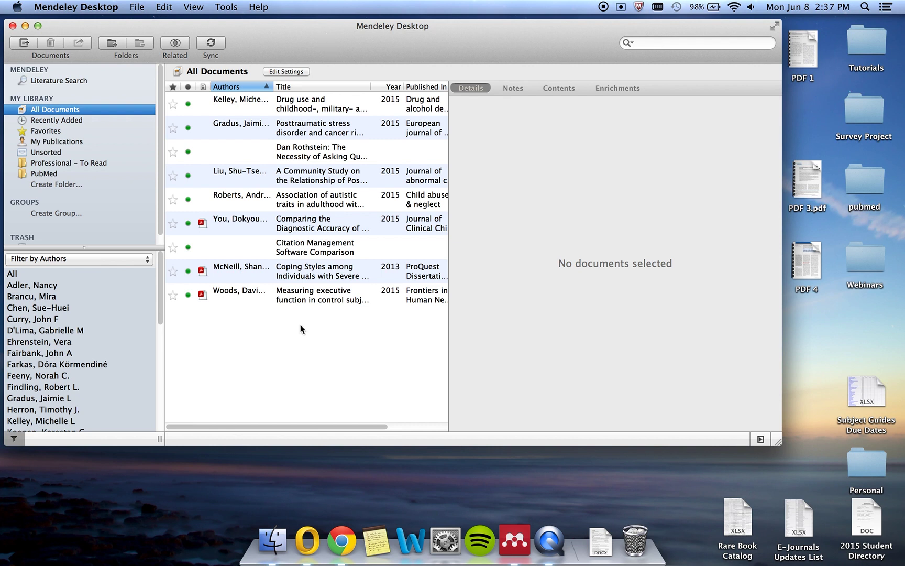
pyautogui.click(335, 540)
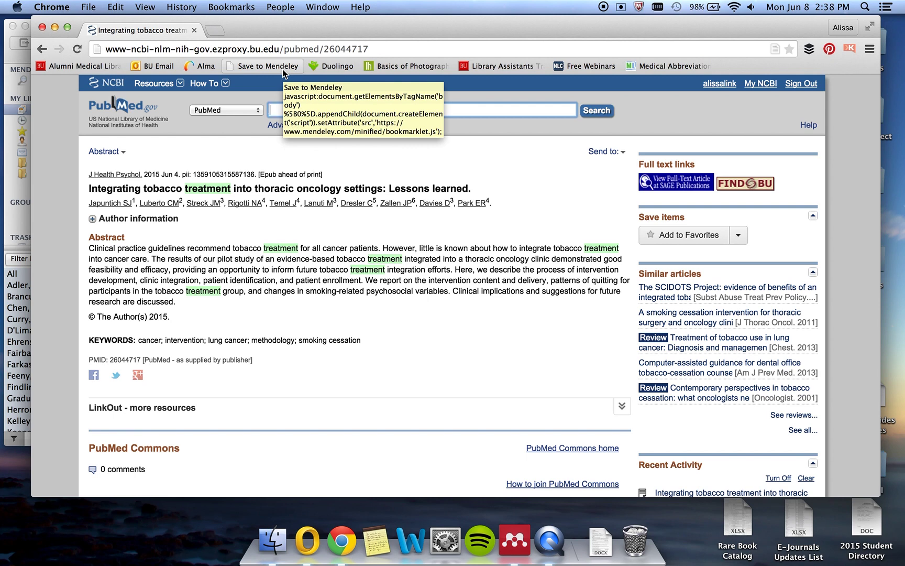
pyautogui.click(282, 69)
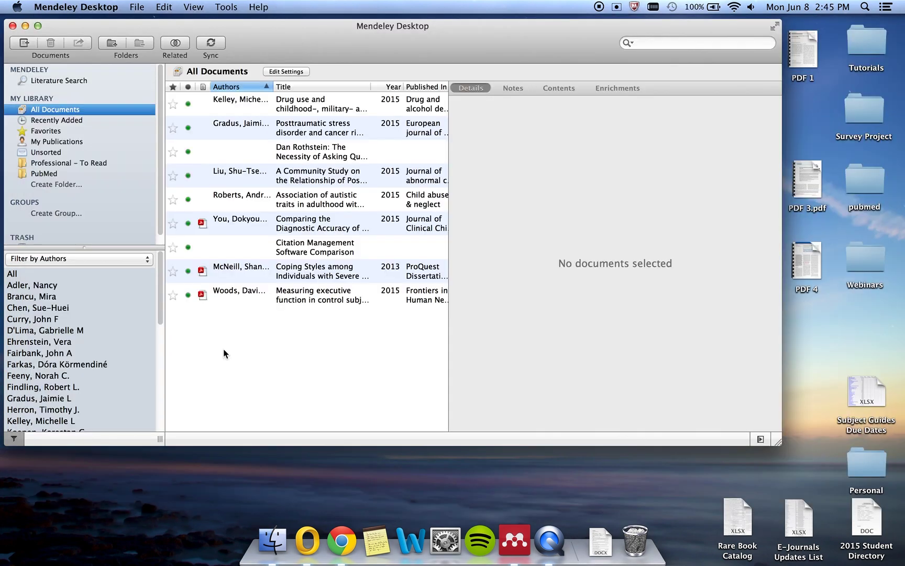
# Step: Open the Coping Styles PDF and highlight the abstract's first sentence in yellow
pyautogui.click(203, 270)
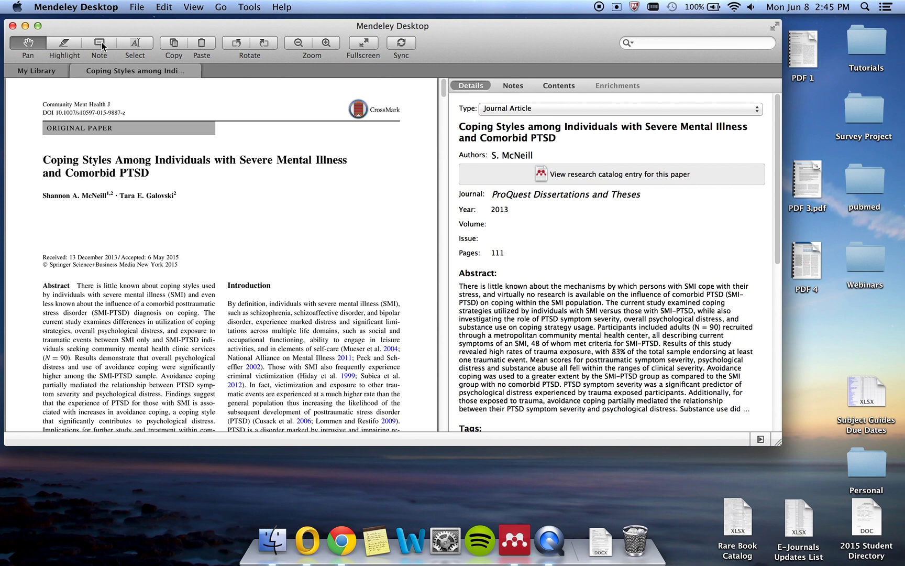
pyautogui.click(67, 44)
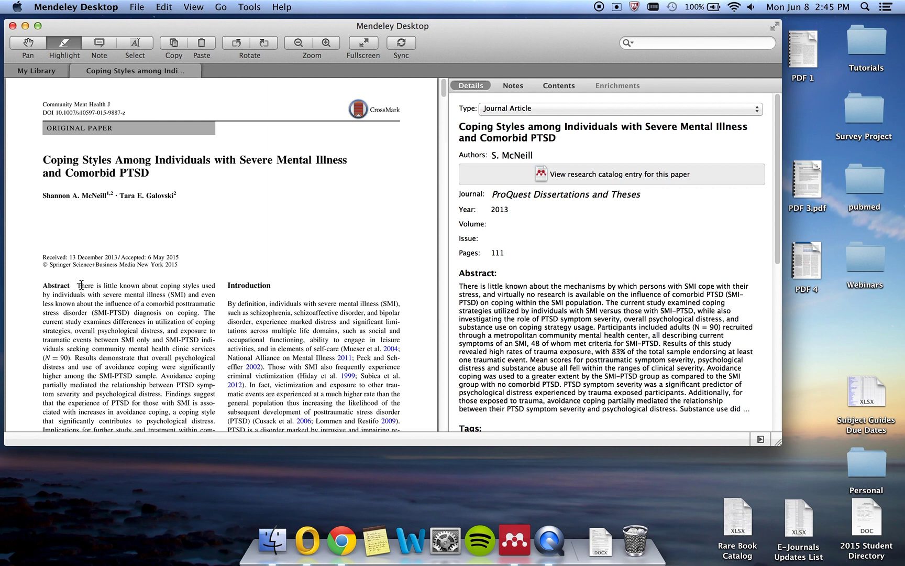
pyautogui.moveTo(78, 285); pyautogui.dragTo(202, 313)
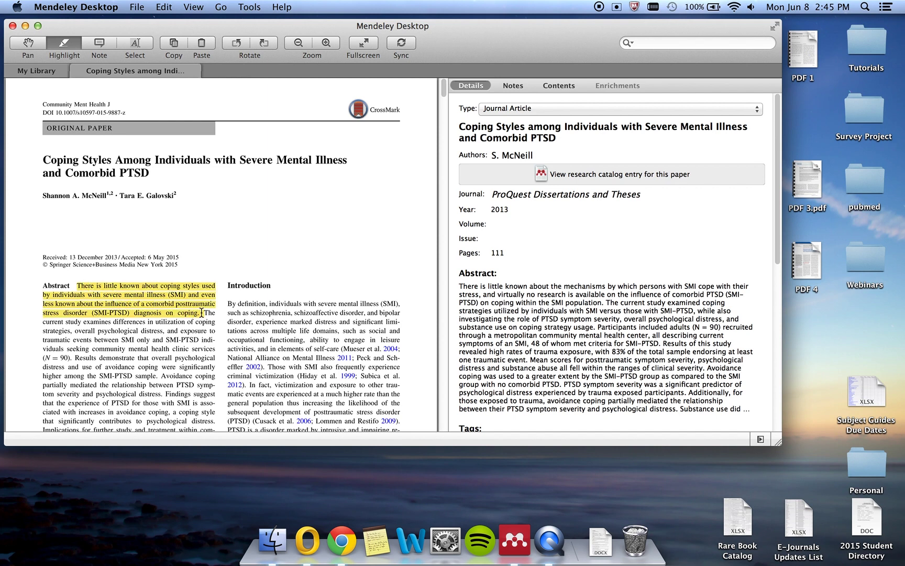
# Step: Attach a sticky note reading 'note' beside the article title
pyautogui.click(97, 46)
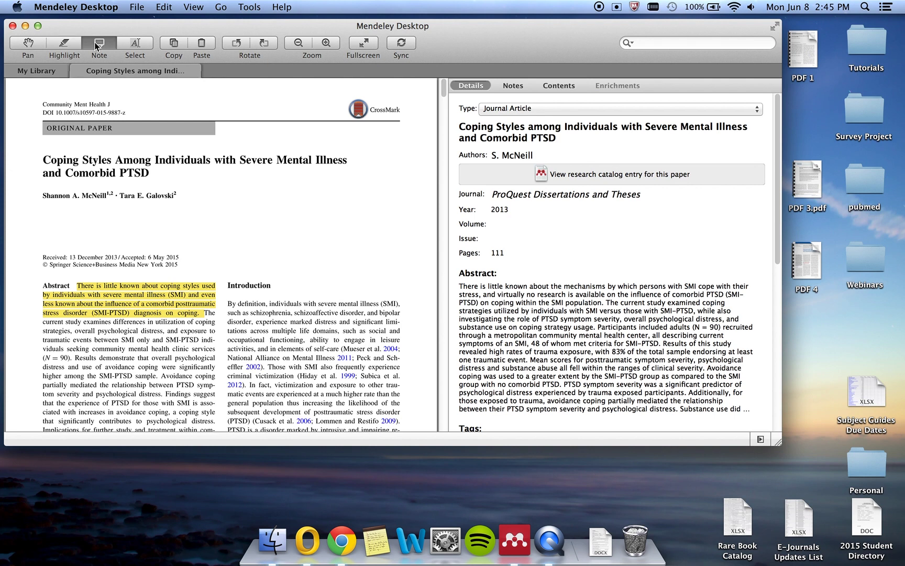
pyautogui.click(231, 197)
pyautogui.write('note')
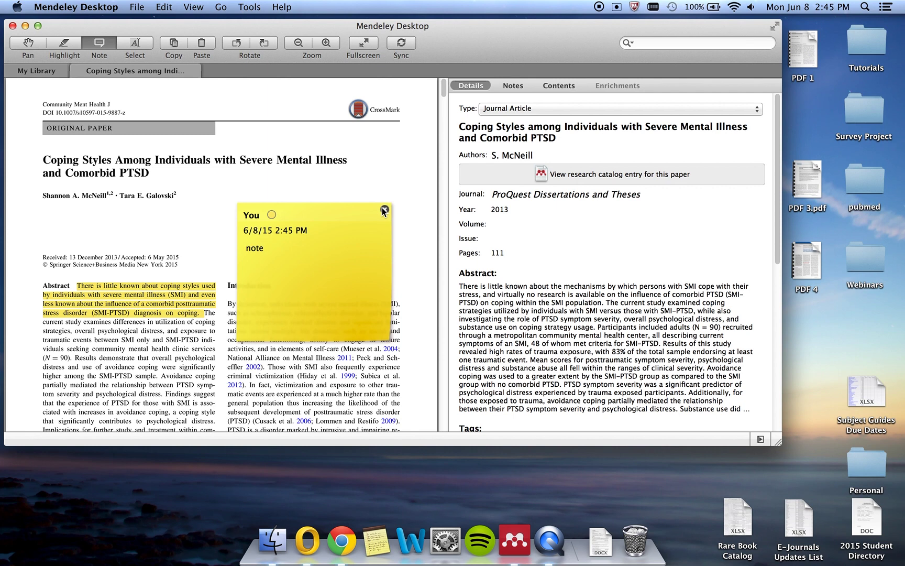
pyautogui.click(384, 210)
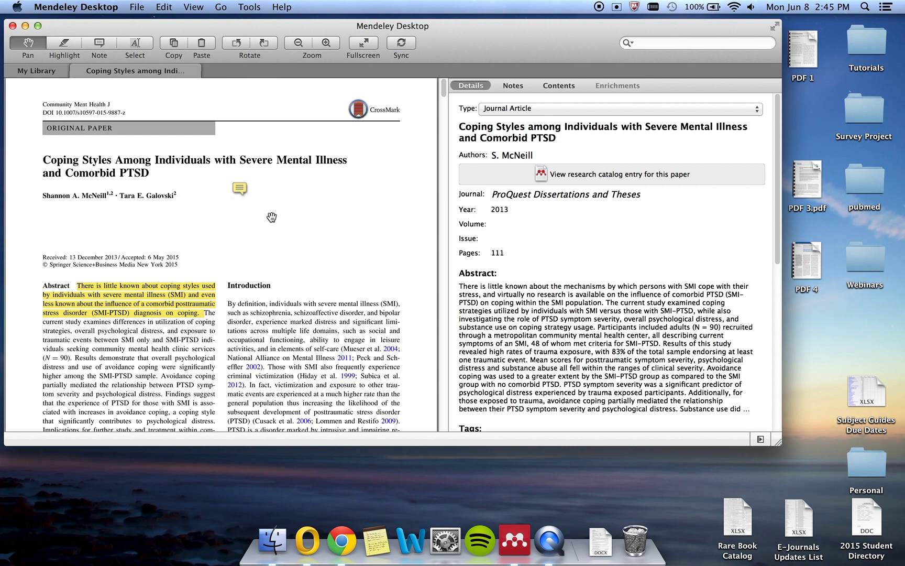
# Step: Highlight the Introduction's opening lines with a 'note' annotation, then look up 'victimization'
pyautogui.click(135, 42)
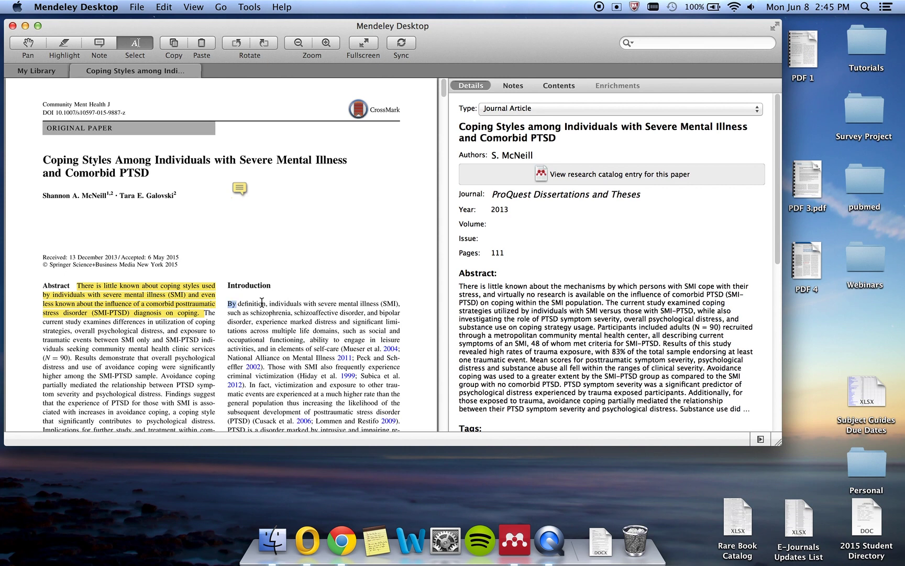
pyautogui.moveTo(229, 303); pyautogui.dragTo(350, 323)
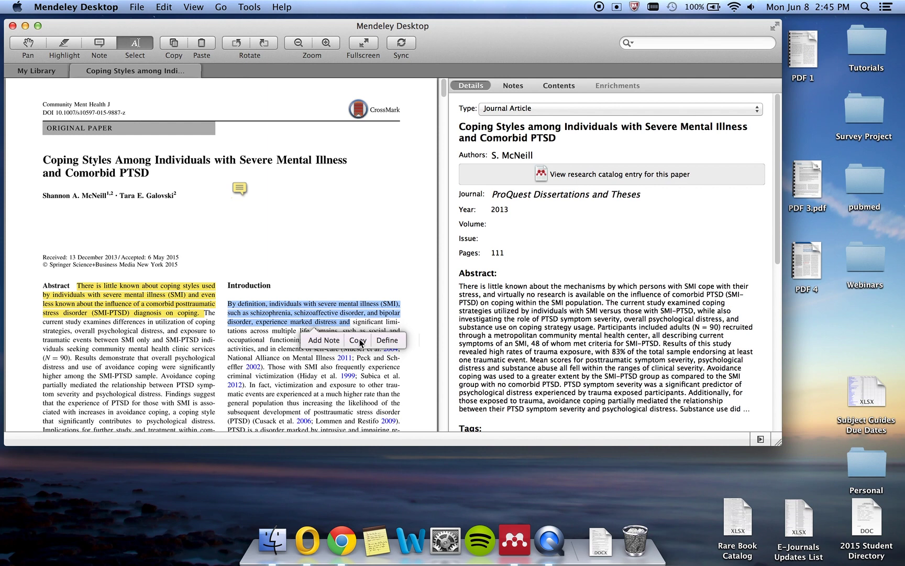
pyautogui.click(321, 341)
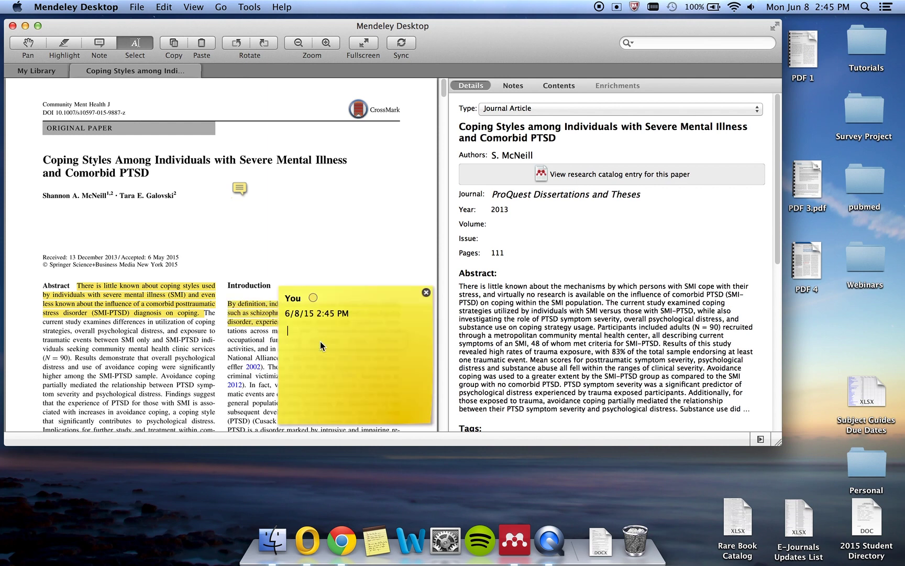
pyautogui.write('note')
pyautogui.click(427, 294)
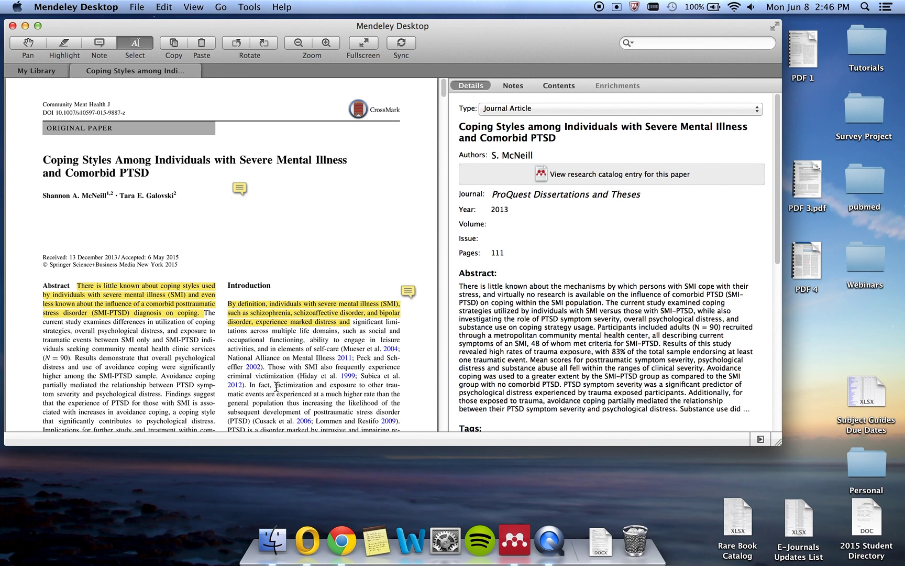
pyautogui.moveTo(275, 385); pyautogui.dragTo(313, 385)
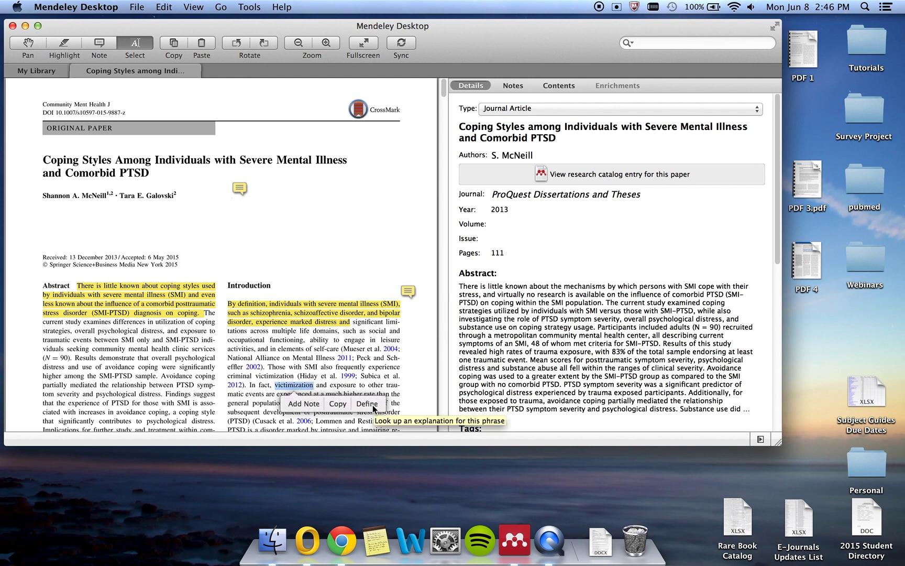
pyautogui.click(368, 404)
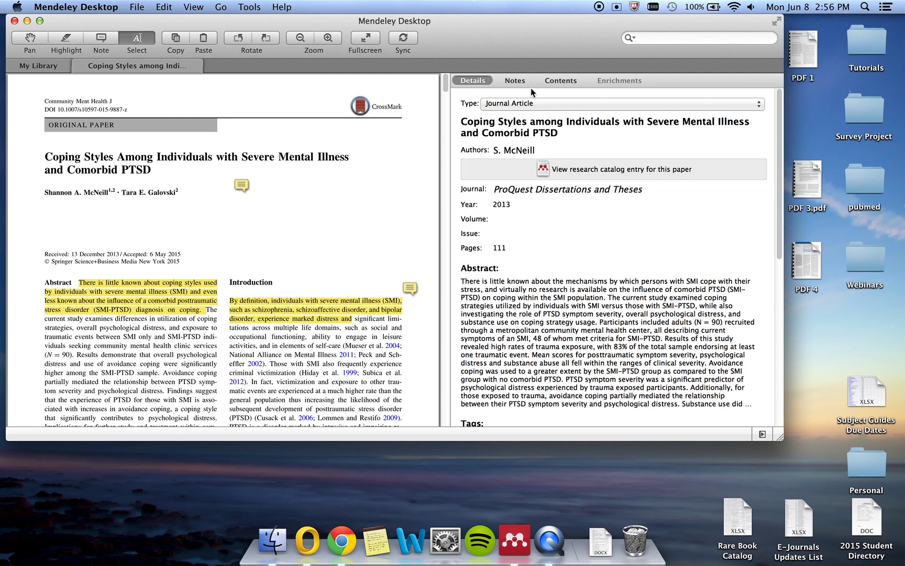
# Step: Show the Notes panel with its two page-1 'note' annotations and focus the notes field
pyautogui.click(511, 80)
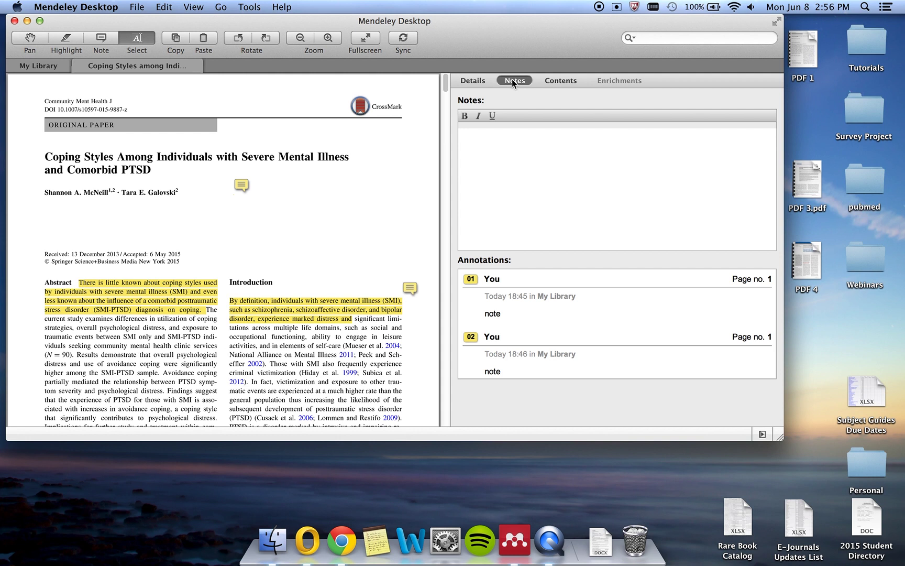
pyautogui.click(572, 190)
# Step: Export the article with notes as Untitled.pdf on the Desktop and open it in Preview
pyautogui.click(137, 7)
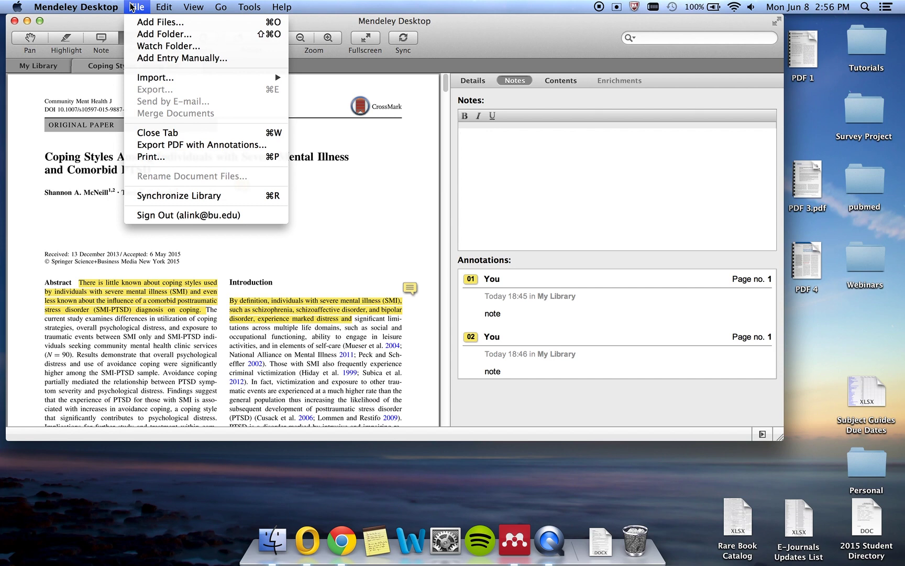
pyautogui.click(148, 150)
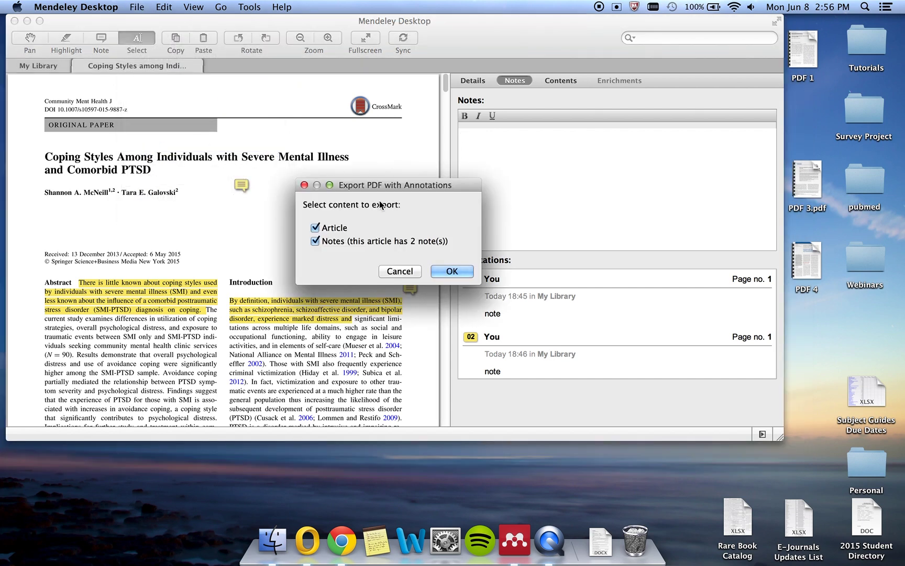
pyautogui.click(444, 269)
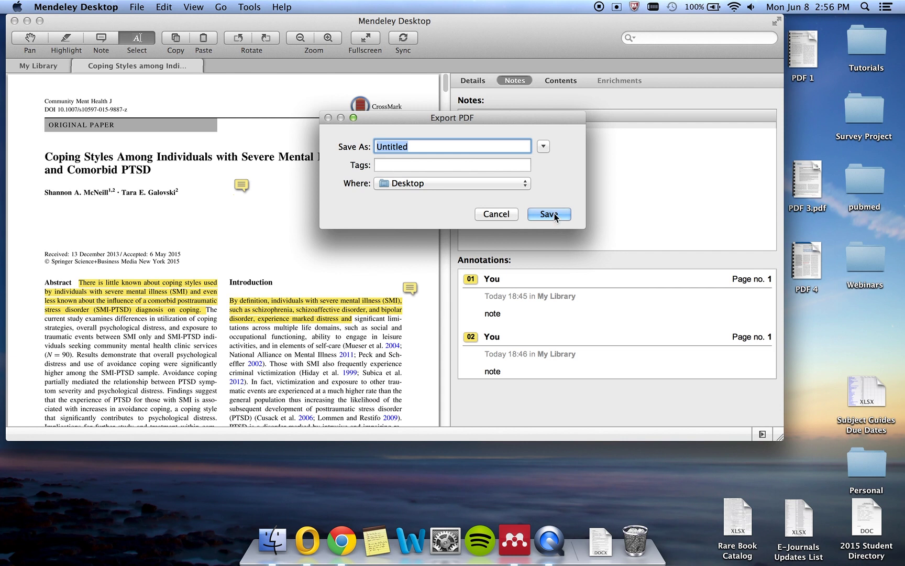
pyautogui.click(554, 211)
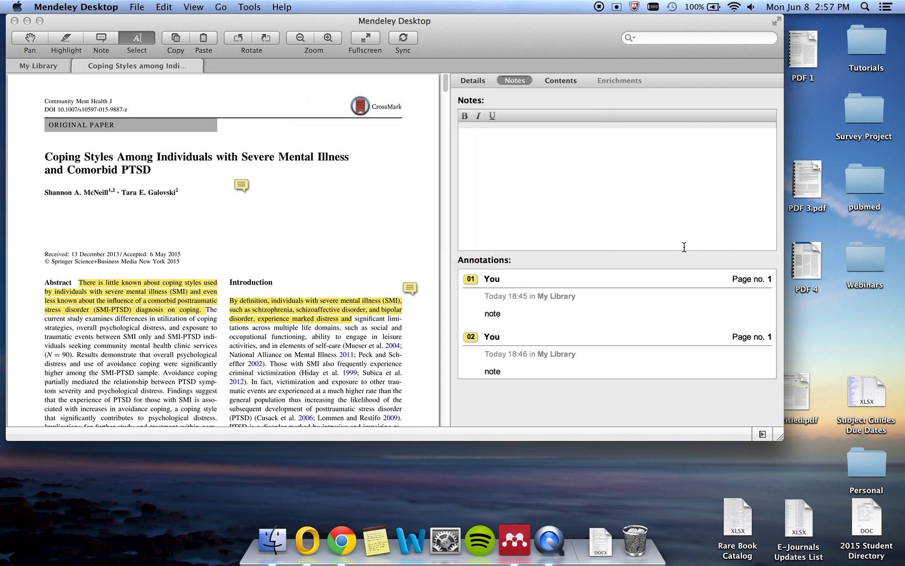
pyautogui.moveTo(795, 377)
pyautogui.doubleClick(795, 389)
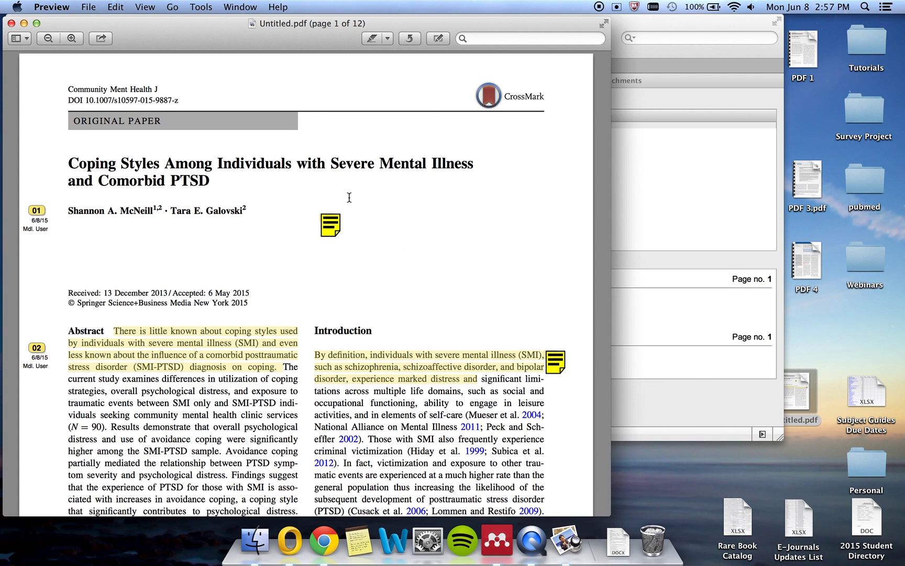
# Step: Read a note, scroll to the page-12 Annotations summary, and close Untitled.pdf
pyautogui.write('note')
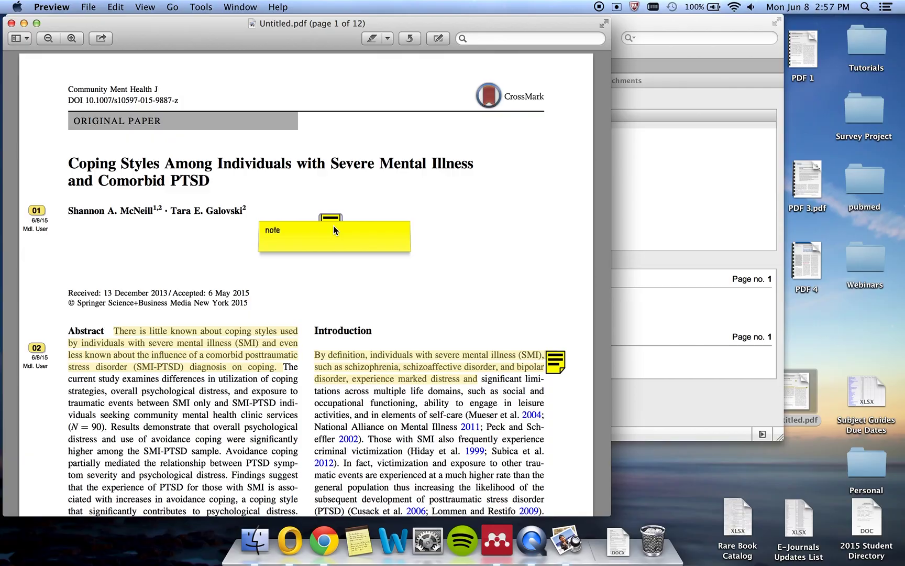
pyautogui.click(419, 225)
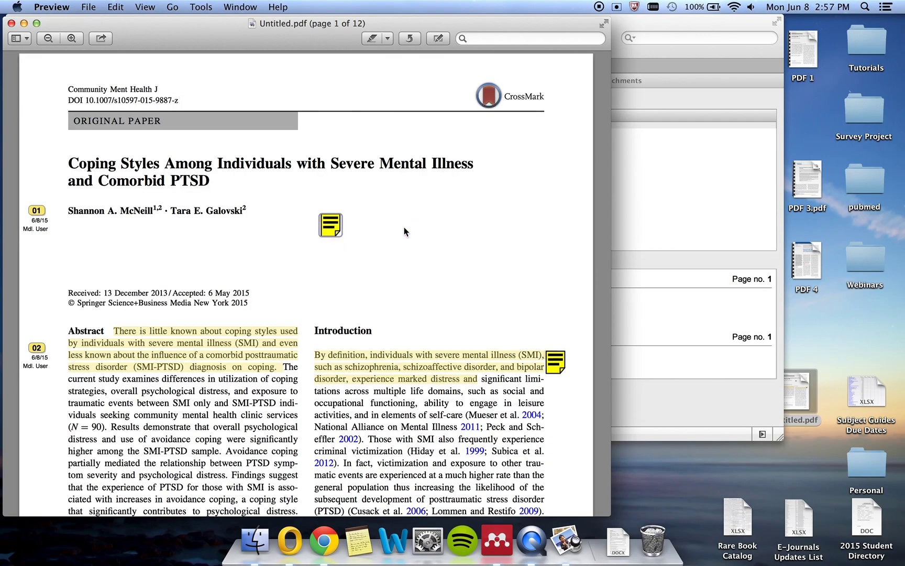
pyautogui.scroll(-15, 387, 227)
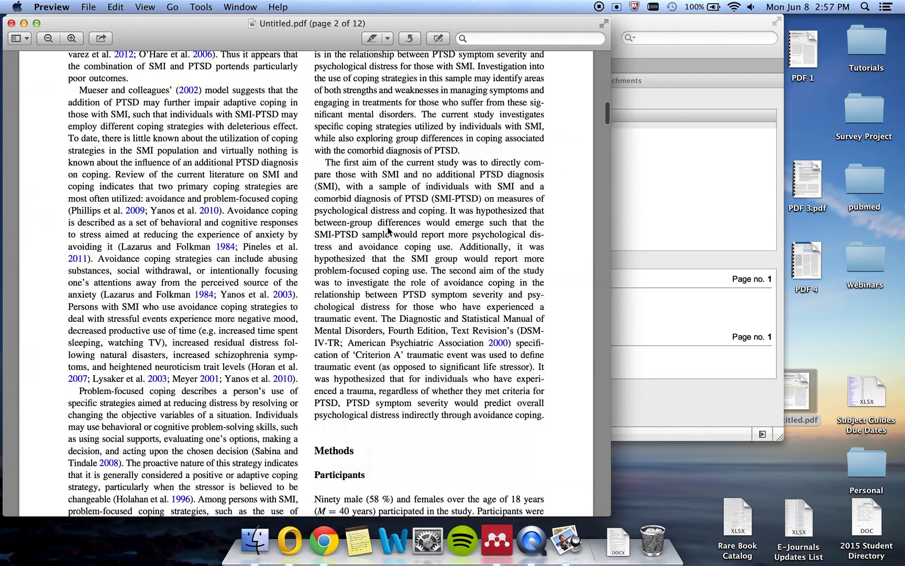
pyautogui.scroll(-20, 388, 231)
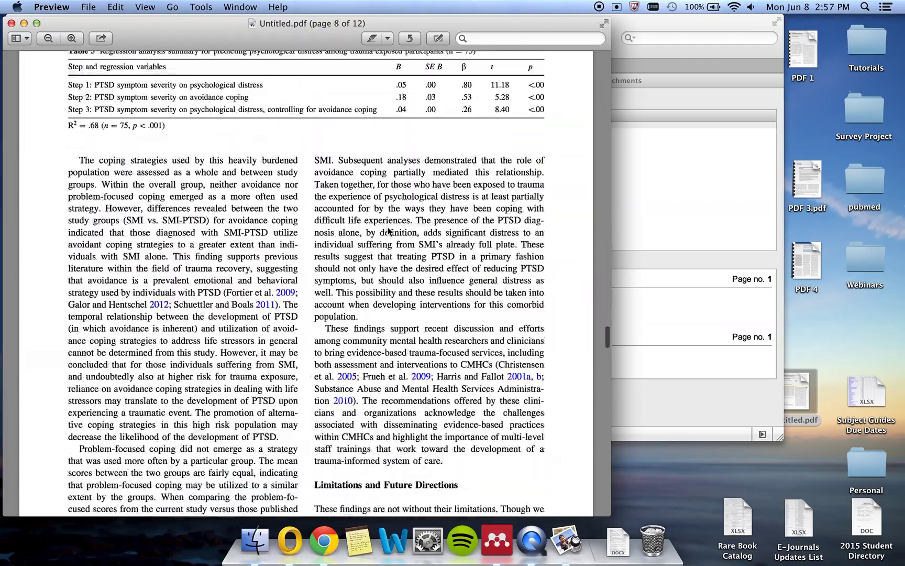
pyautogui.scroll(-20, 388, 231)
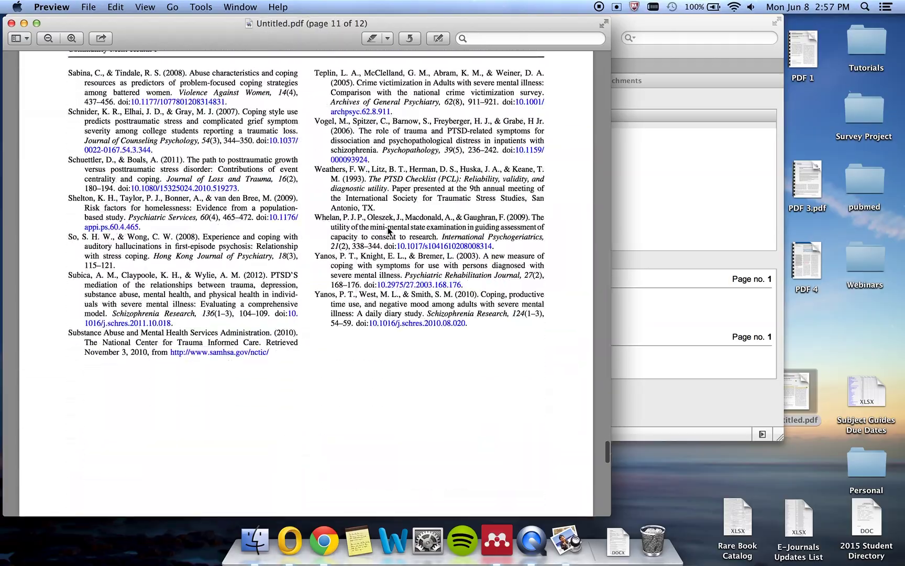
pyautogui.scroll(-15, 388, 230)
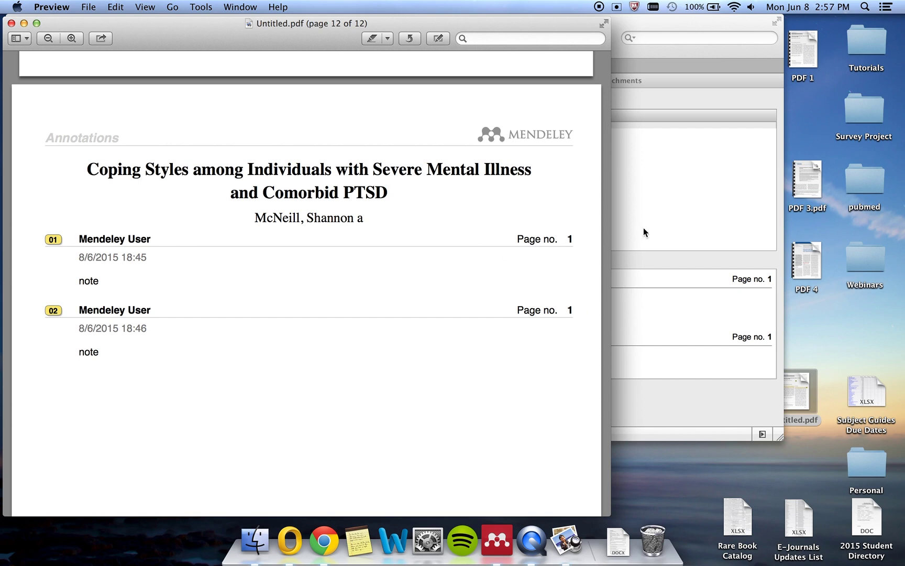
pyautogui.click(11, 23)
pyautogui.click(137, 6)
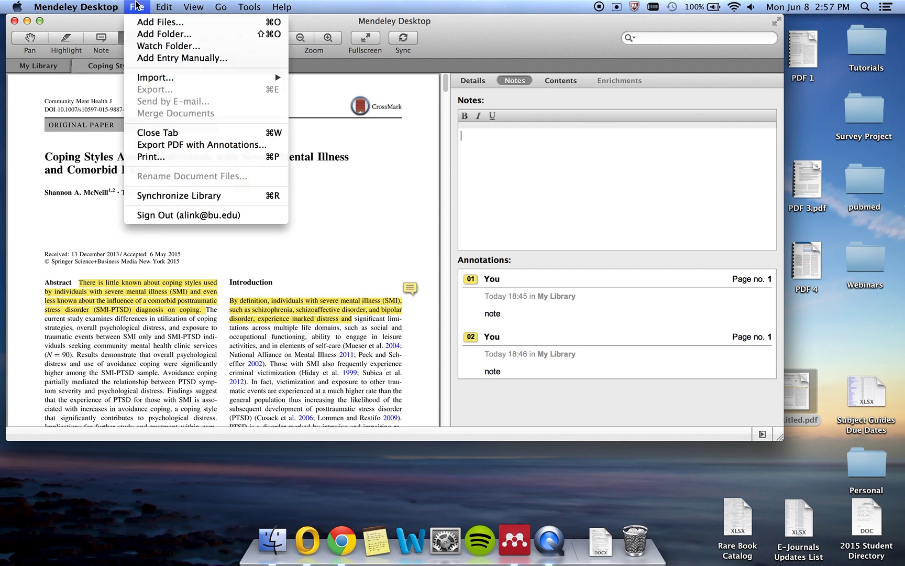
pyautogui.click(156, 157)
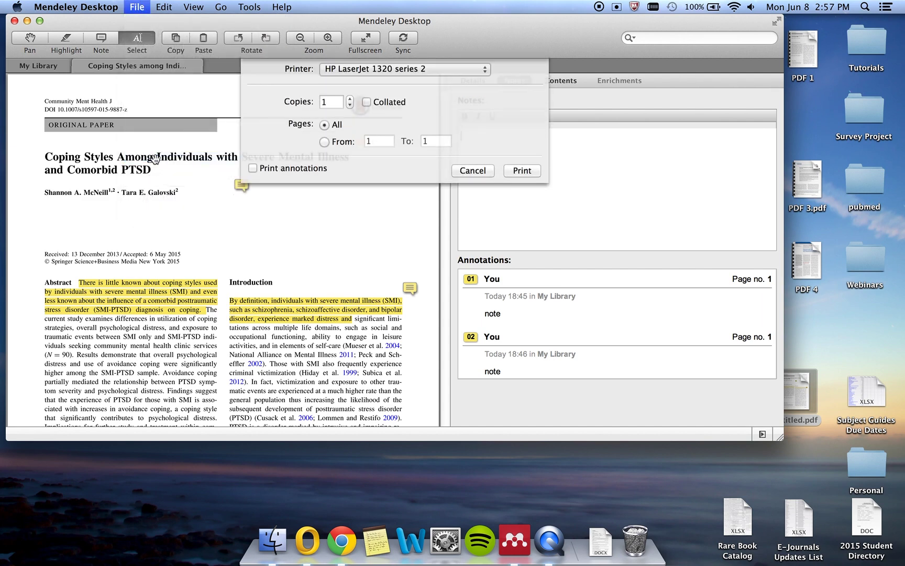
pyautogui.click(254, 172)
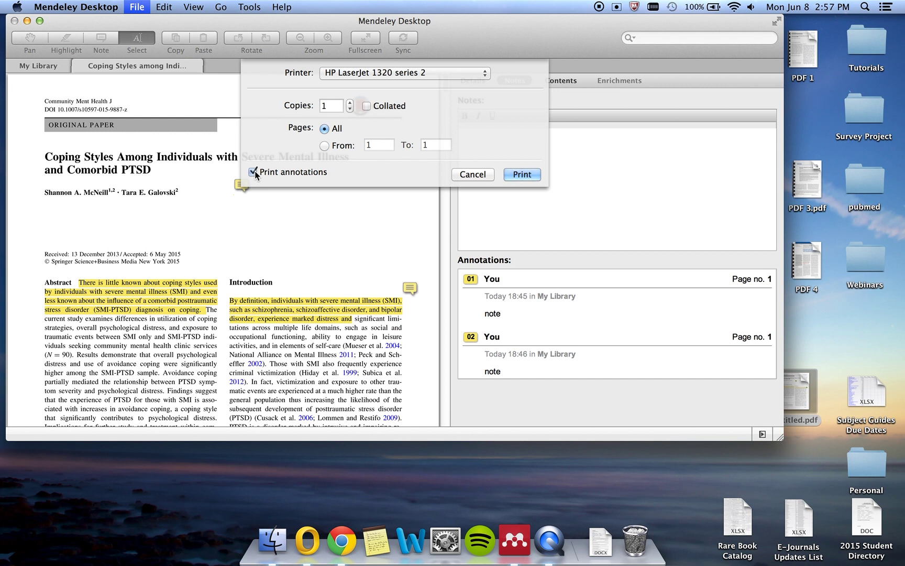
pyautogui.click(482, 177)
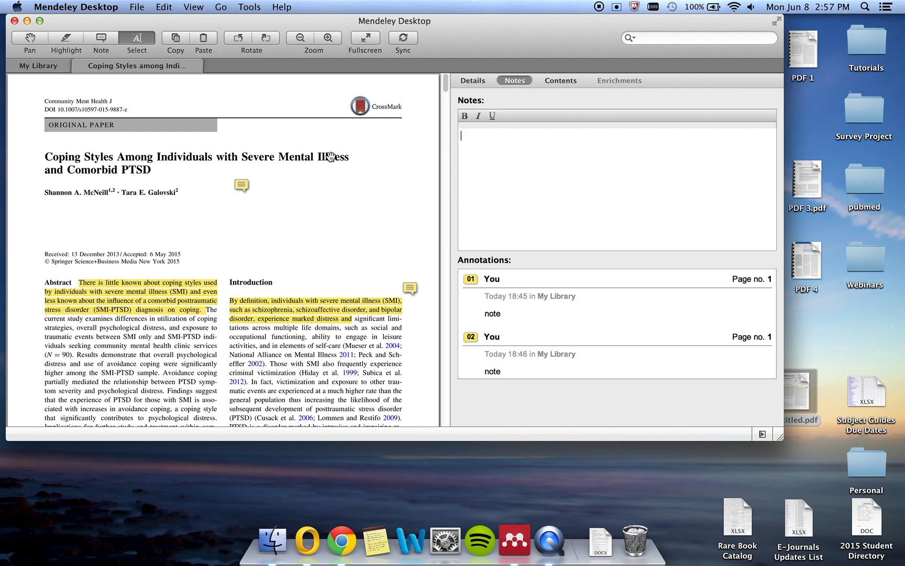
# Step: Open the 'Comparing the Diagnostic Accuracy' paper's PDF from My Library
pyautogui.moveTo(123, 64)
pyautogui.click(43, 66)
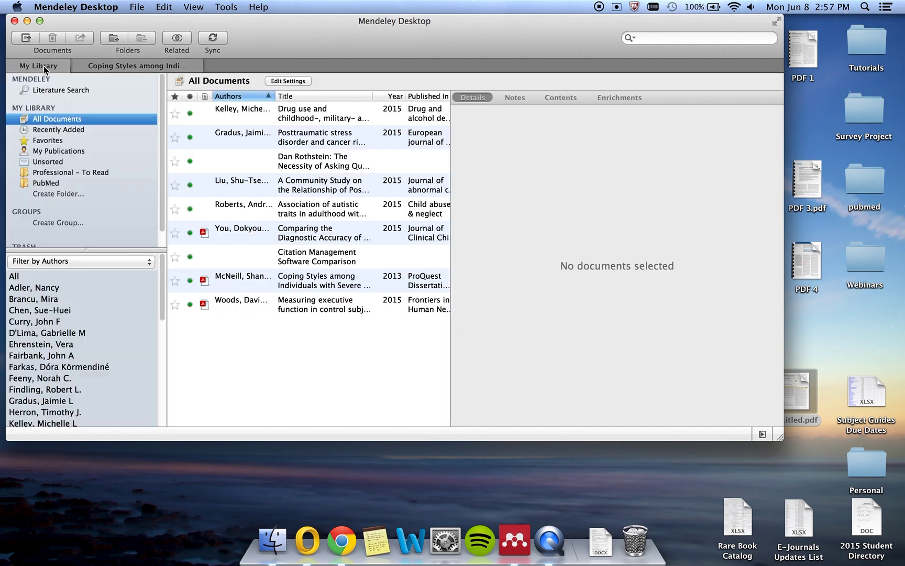
pyautogui.doubleClick(202, 233)
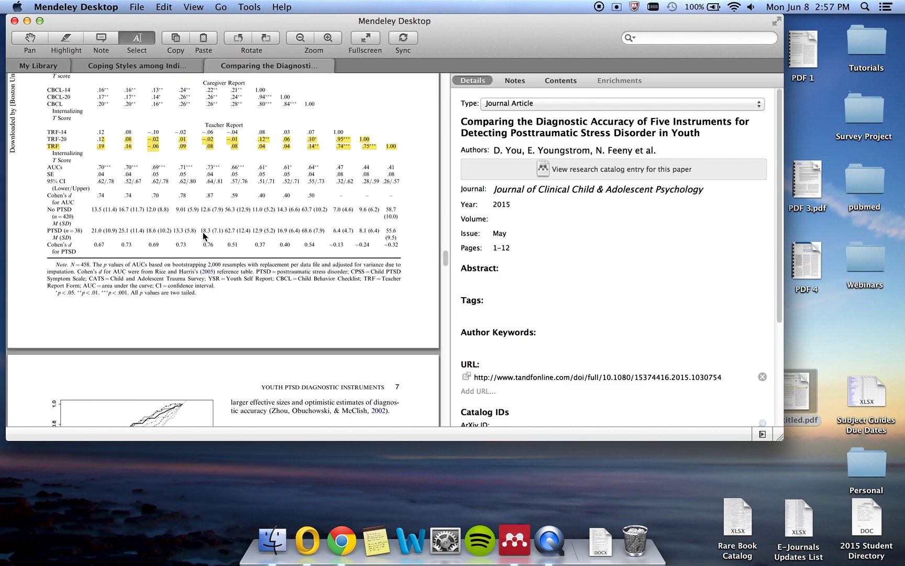
# Step: Close the Coping Styles tab and reopen the McNeill entry from the library
pyautogui.click(91, 66)
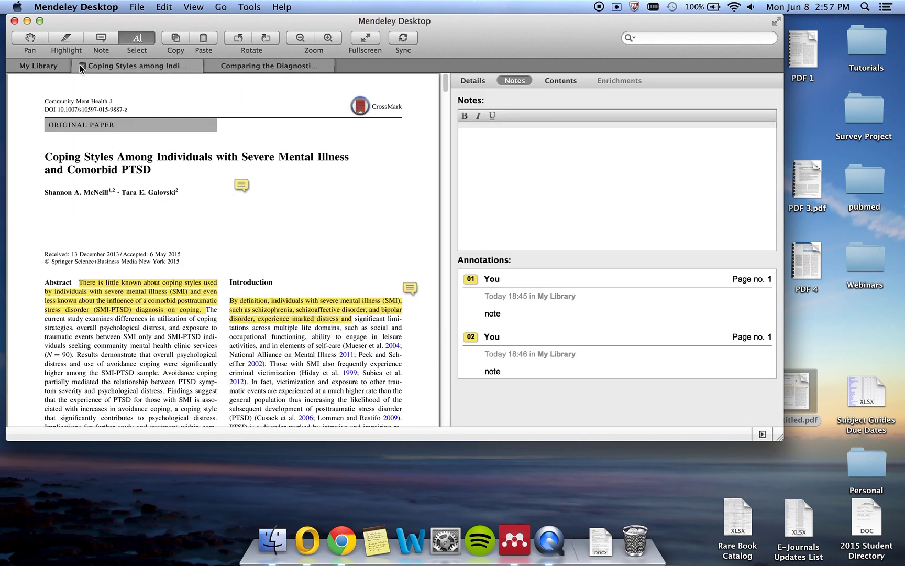
pyautogui.click(81, 66)
pyautogui.click(47, 66)
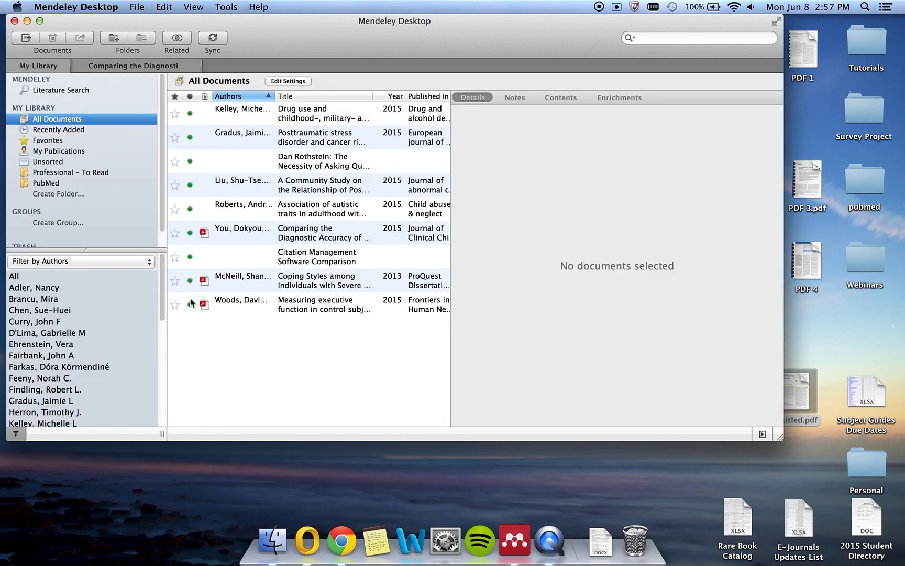
pyautogui.doubleClick(205, 286)
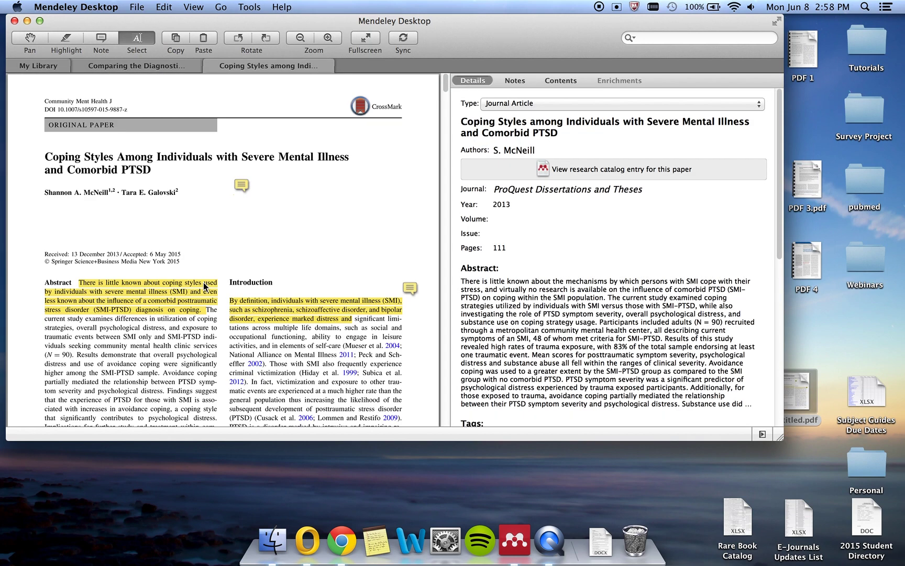